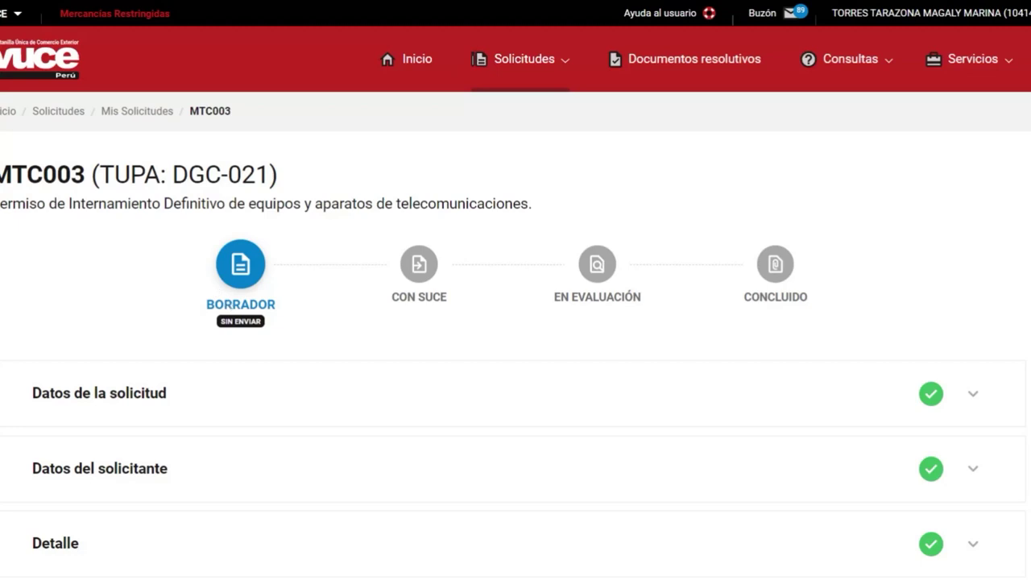
Step: Review the MTC003 request's code and its description of the permit for telecommunications equipment and apparatus
triple_click(207, 205)
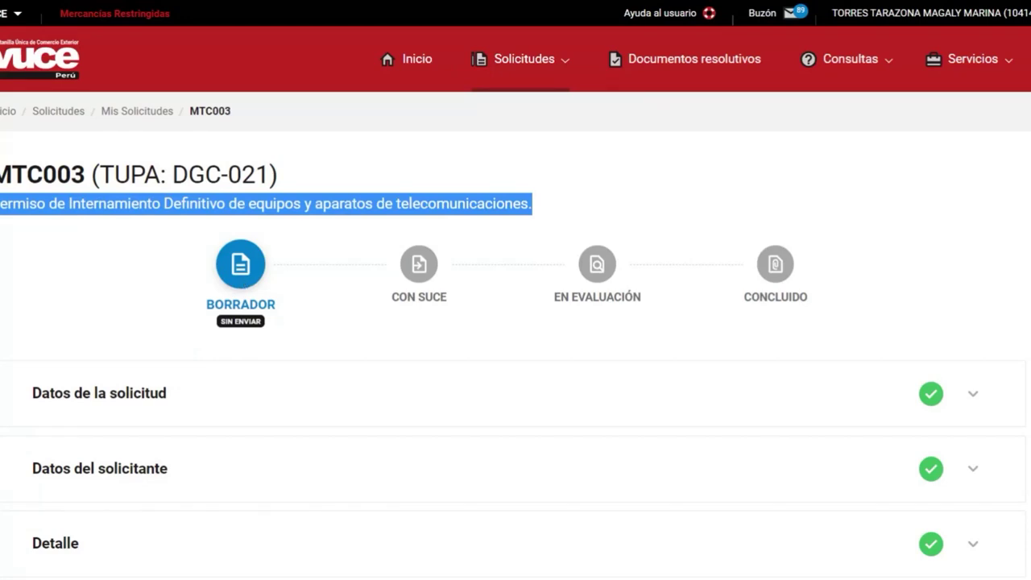
left_click(422, 274)
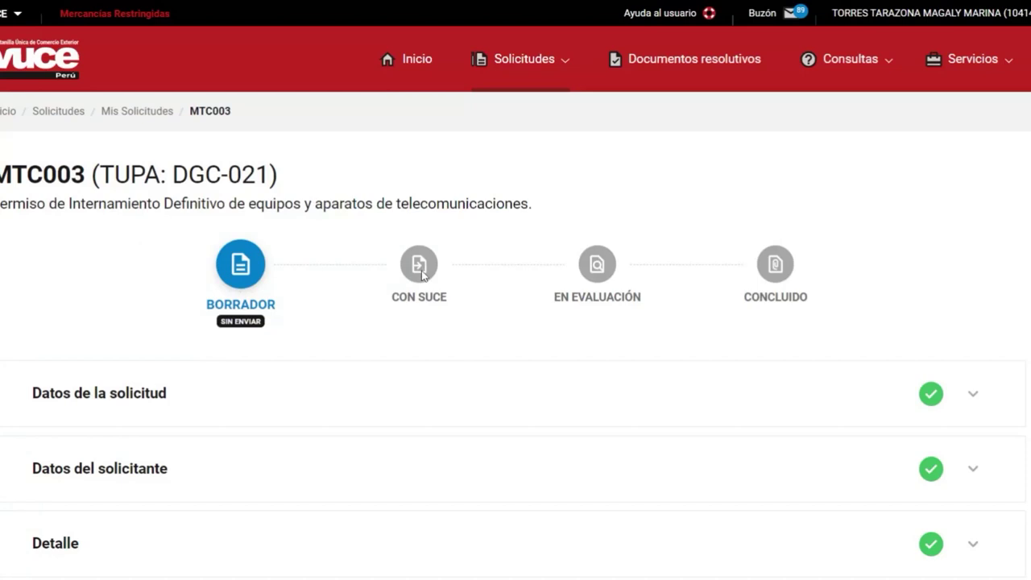
scroll(389, 366, "down", 5)
scroll(435, 389, "up", 5)
double_click(344, 203)
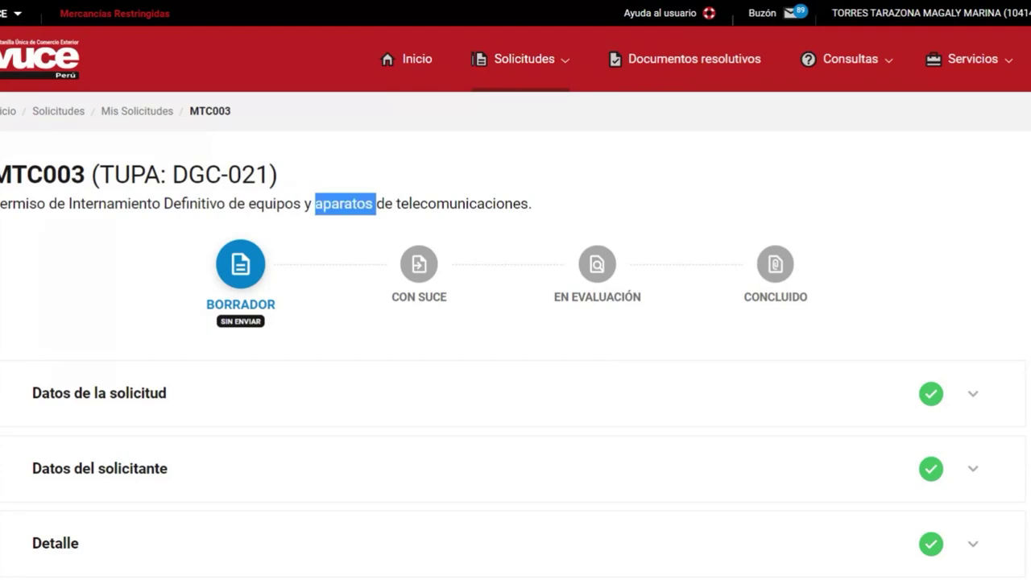
double_click(462, 204)
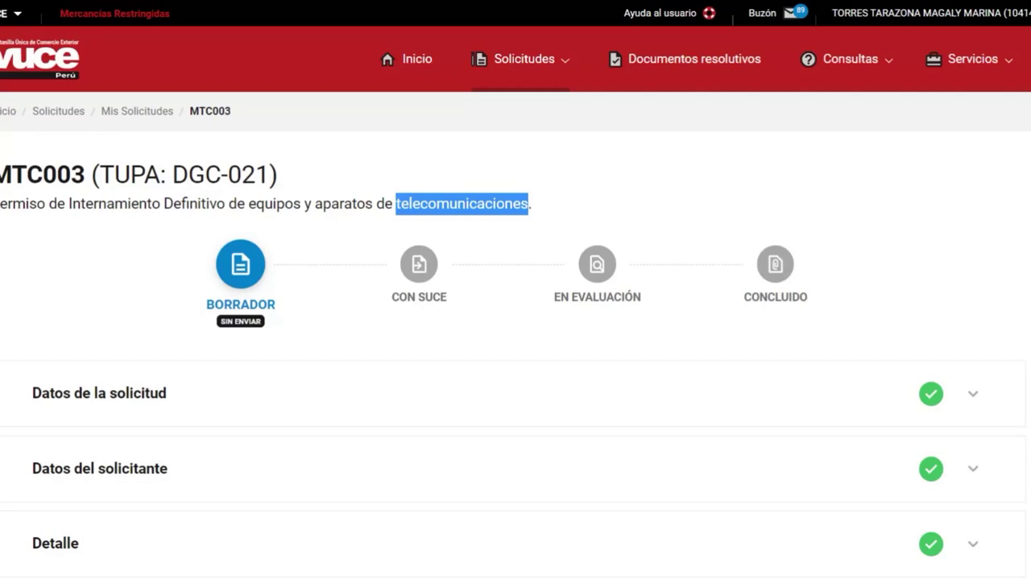
double_click(42, 174)
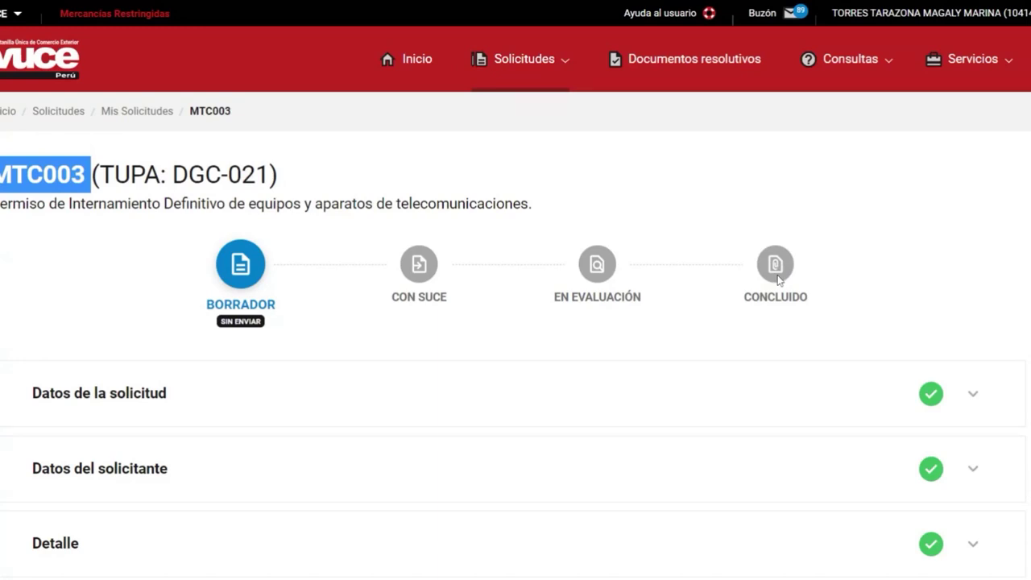
Step: Begin a new request and choose SERFOR as the entity to list its formats
left_click(556, 72)
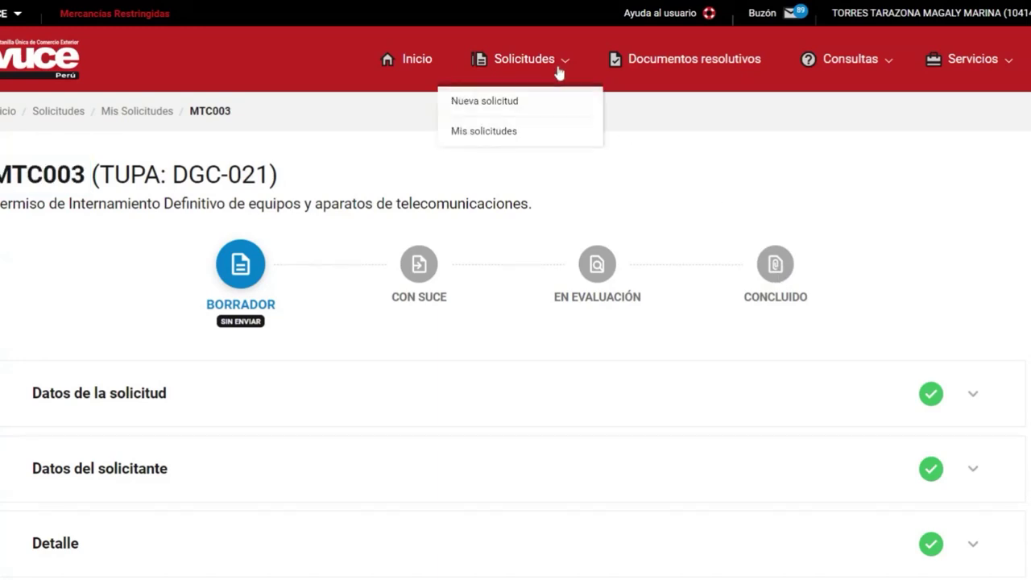
left_click(541, 101)
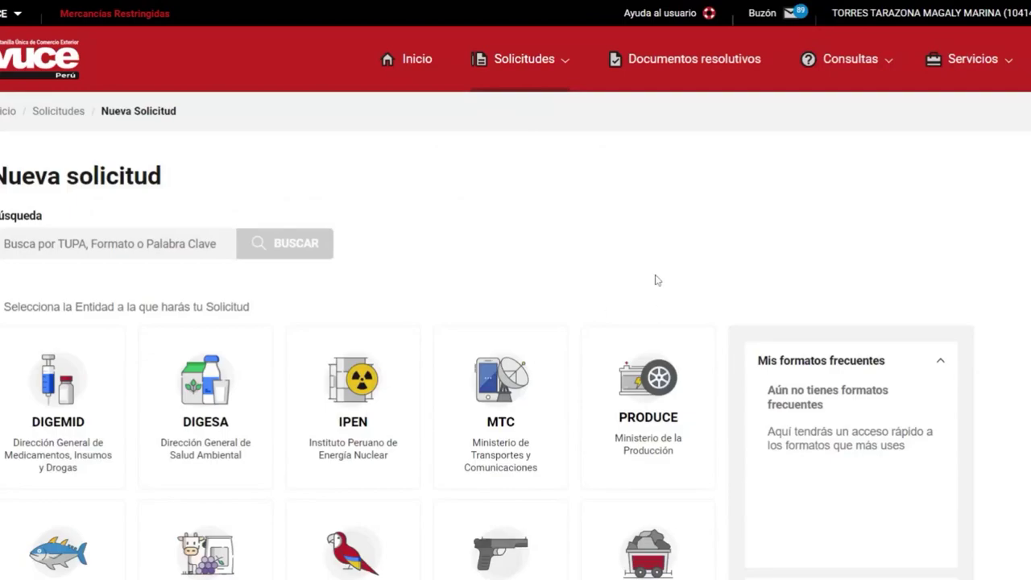
scroll(656, 278, "down", 3)
left_click(355, 342)
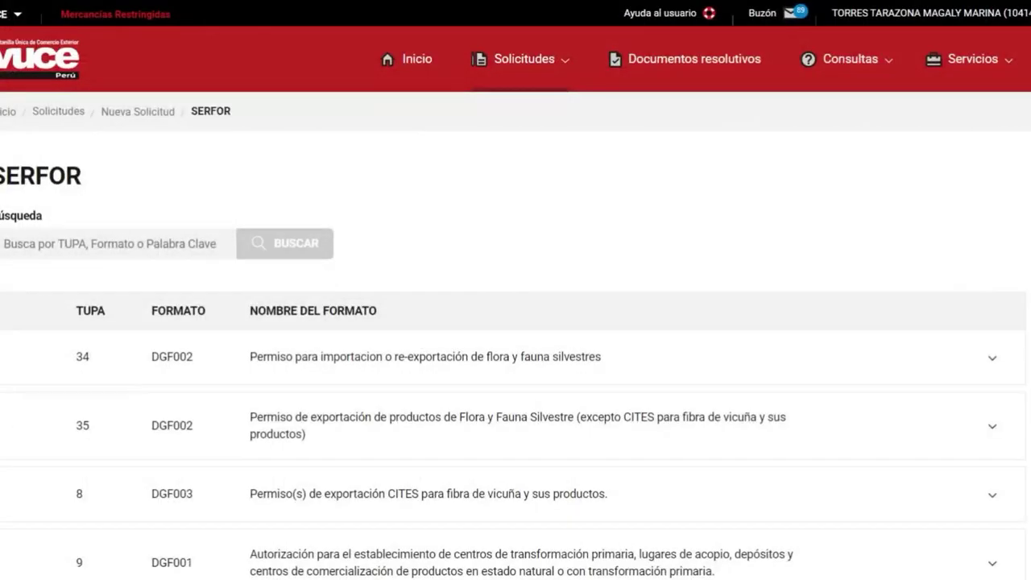
Step: Start a DGF002 request for exporting flora and fauna products (TUPA 35) and save the format
scroll(564, 419, "down", 2)
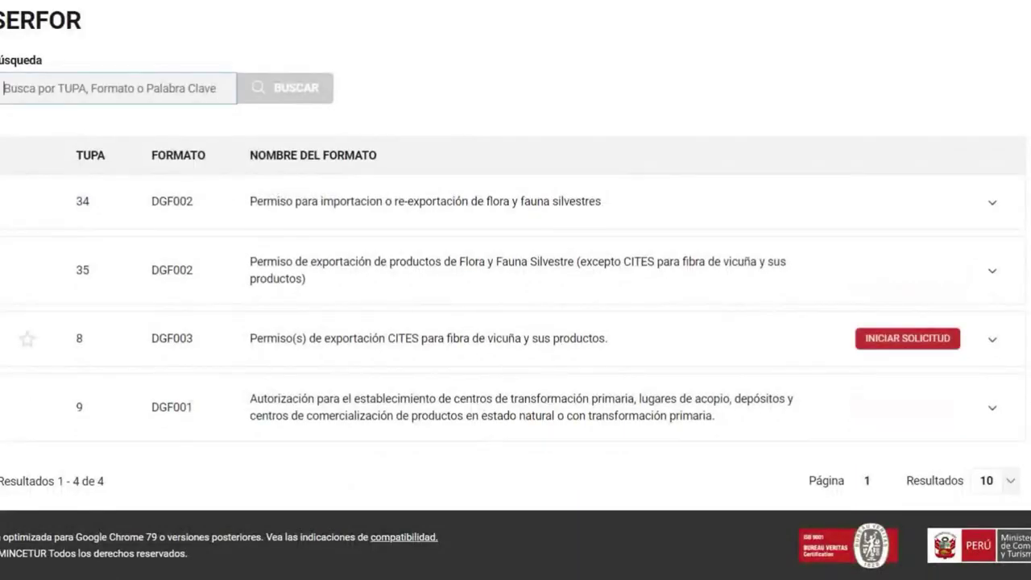
left_click(991, 344)
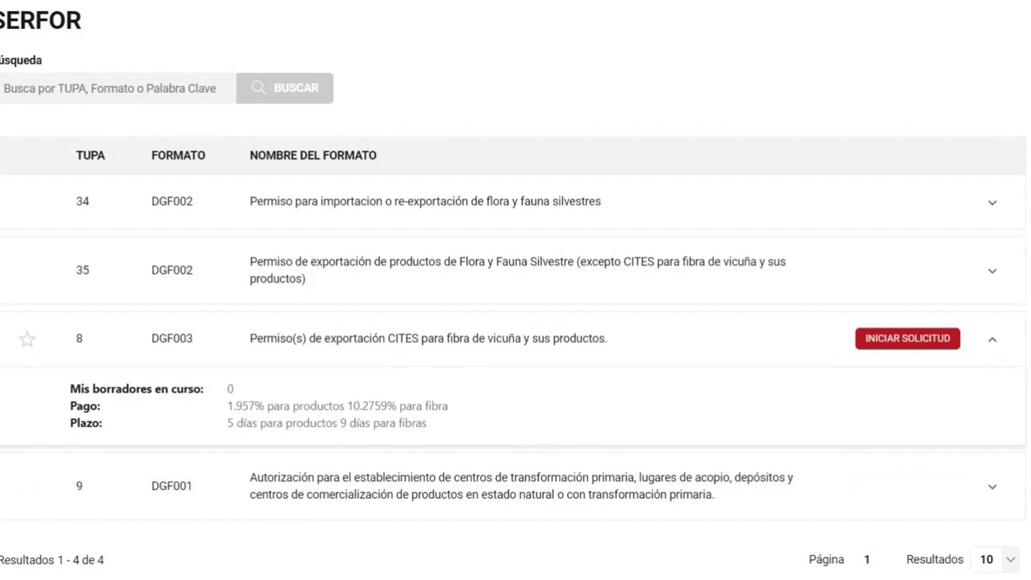
left_click(995, 278)
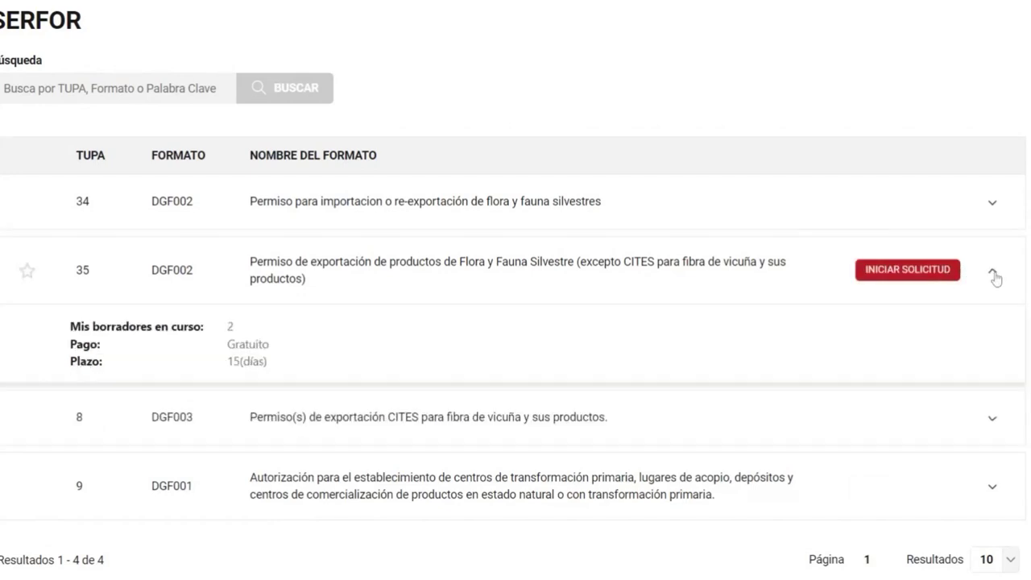
left_click(910, 271)
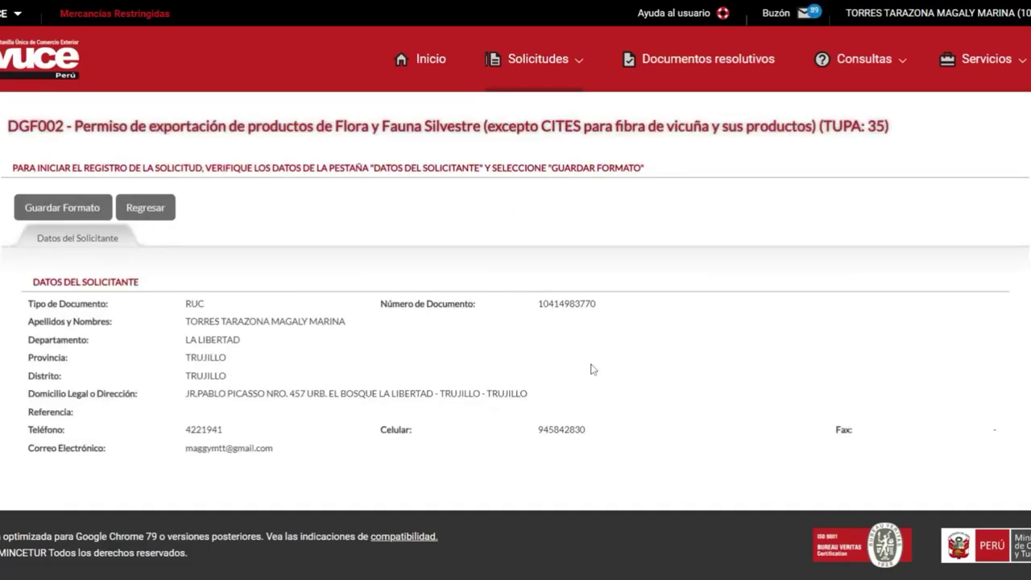
left_click(88, 207)
scroll(482, 333, "down", 2)
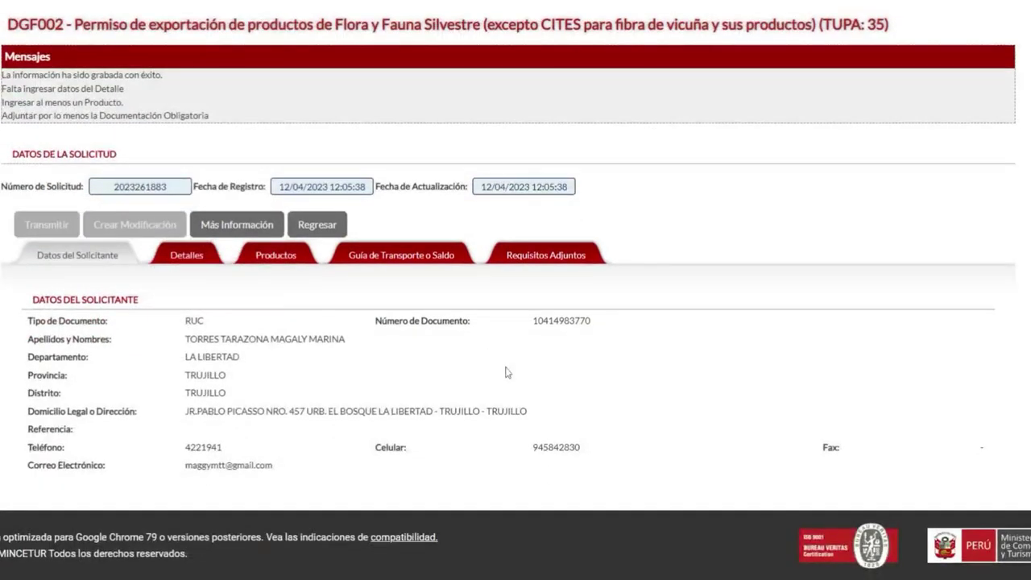
Step: Read the saved request's title, the messages about missing information and the applicant's data
scroll(784, 380, "up", 1)
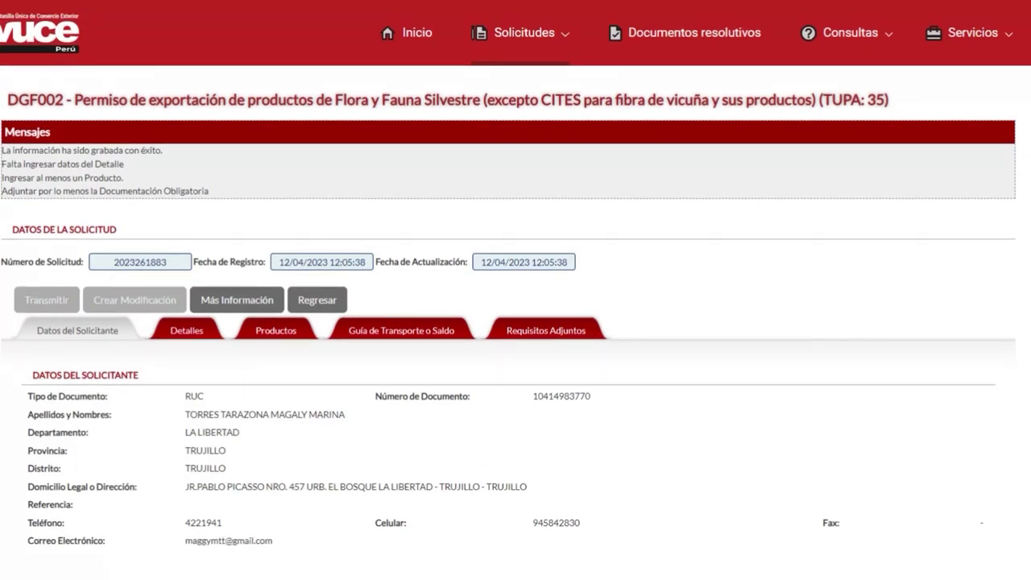
left_click_drag(19, 103, 892, 102)
left_click(766, 103)
left_click_drag(1, 150, 211, 193)
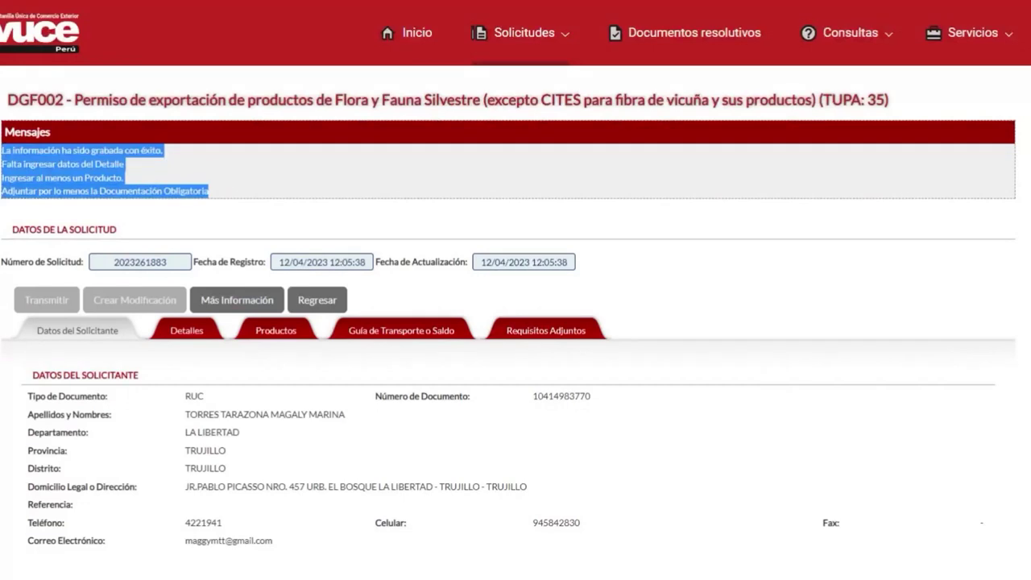
left_click(901, 415)
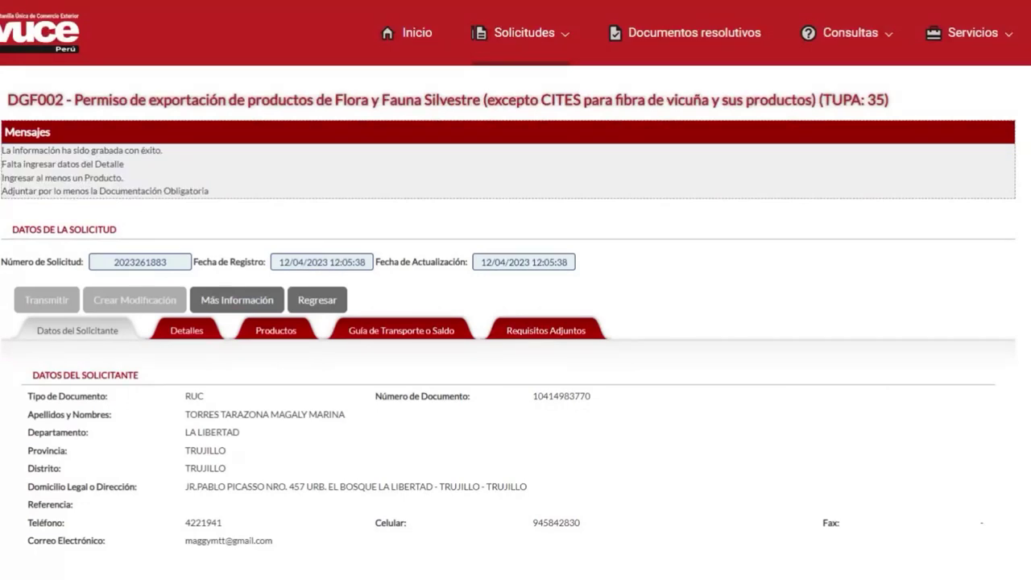
left_click_drag(2, 150, 168, 178)
left_click(238, 205)
scroll(244, 302, "down", 1)
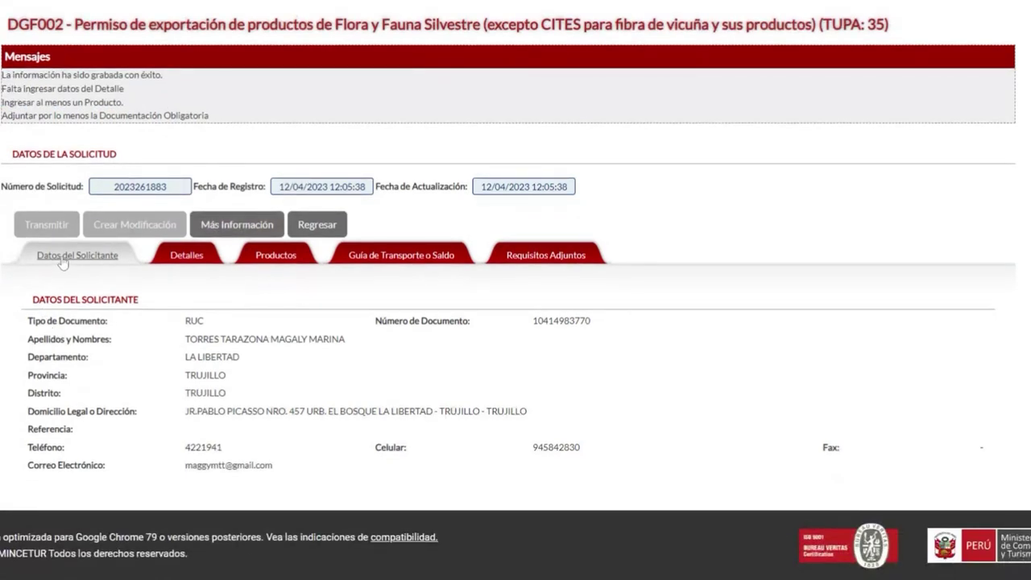
left_click_drag(35, 321, 598, 467)
left_click(301, 386)
Step: Open the request's Detalles form and set Tipo de Trámite to EXPORTACIÓN
left_click(179, 267)
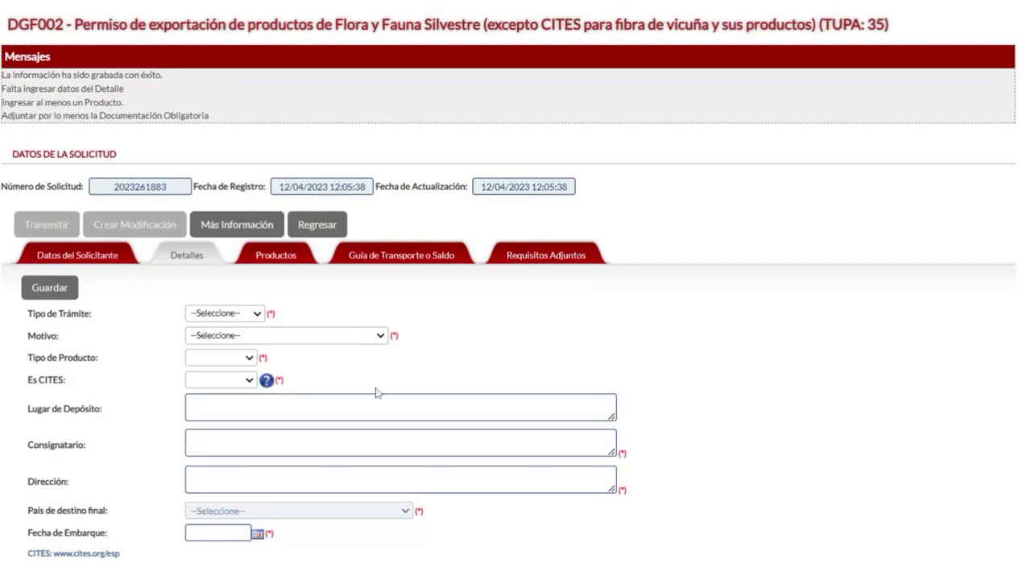
scroll(379, 393, "down", 1)
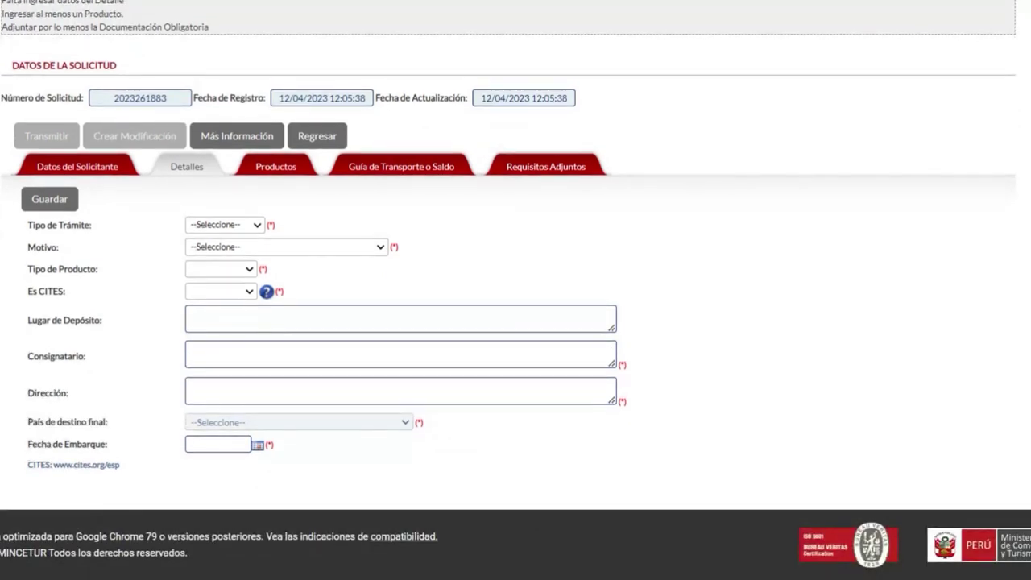
double_click(271, 225)
left_click(272, 225)
left_click(258, 228)
left_click(223, 255)
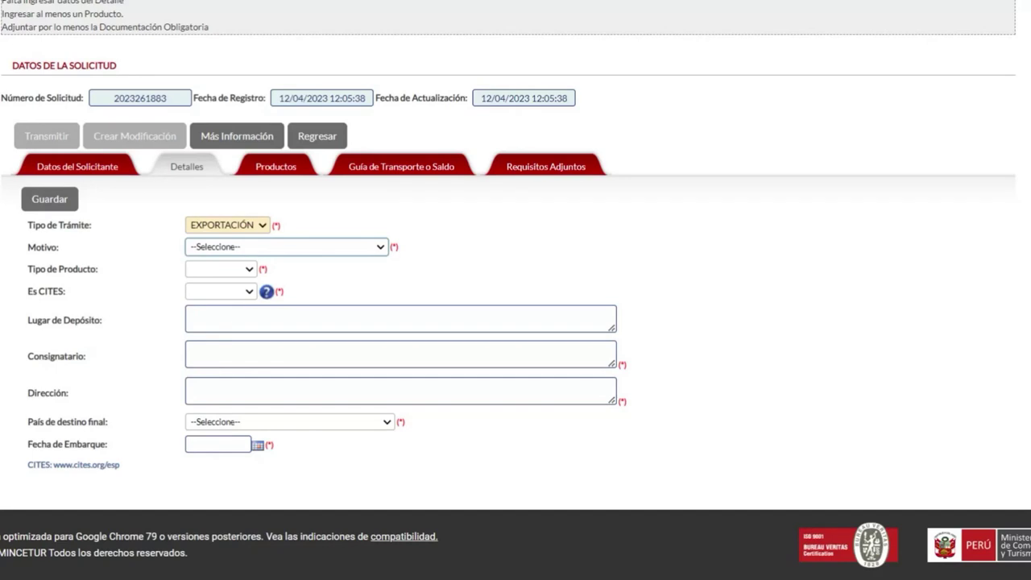
Step: Set Motivo to "Con fines de personales y/o búsqueda de mercados" with the sub-option "Con fines de personales"
key("Down")
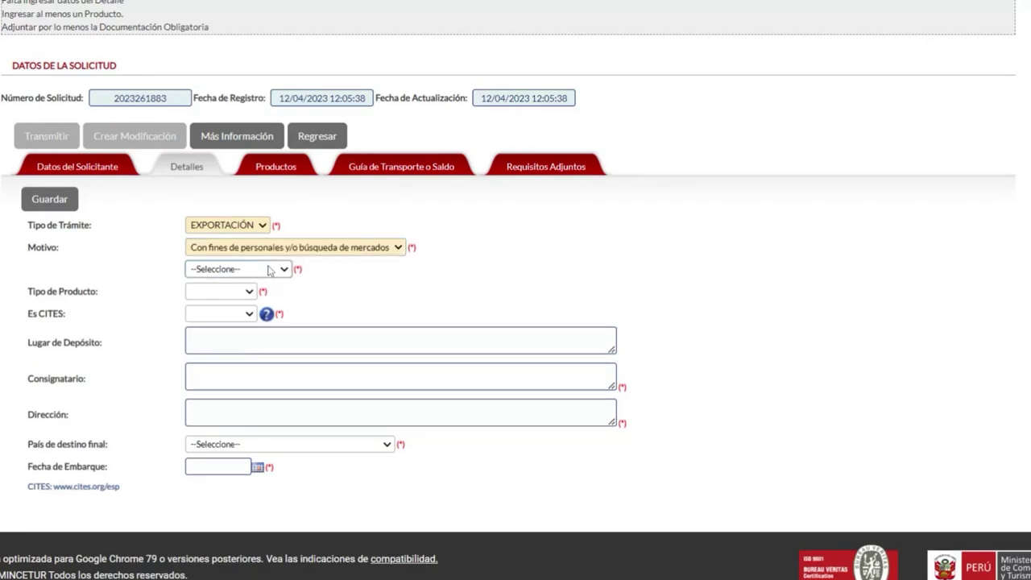
left_click(270, 271)
left_click(249, 284)
Step: Set Tipo de Producto to FLORA and Es CITES to No, leaving the deposit place and consignee blank
left_click(243, 305)
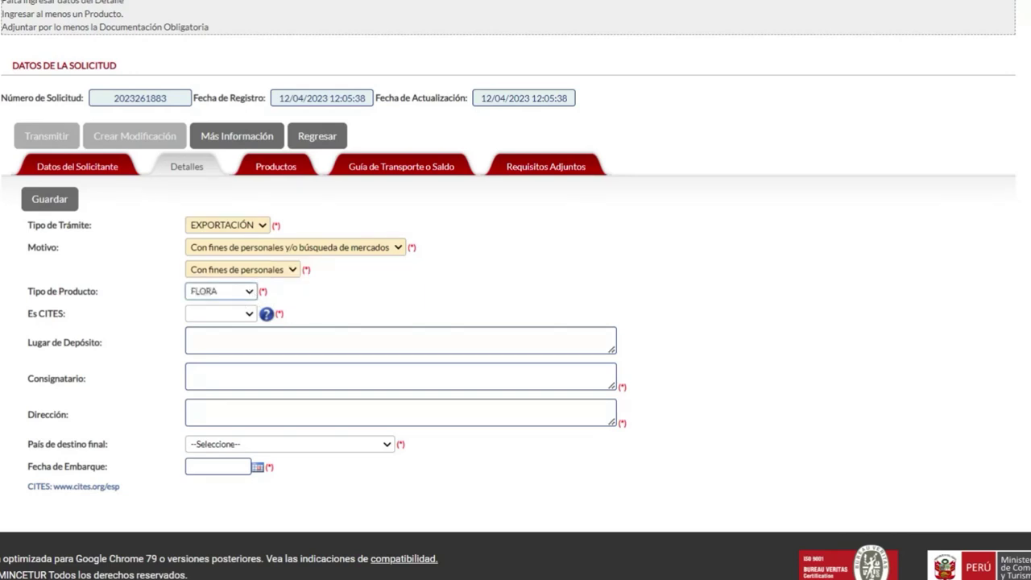
left_click(223, 326)
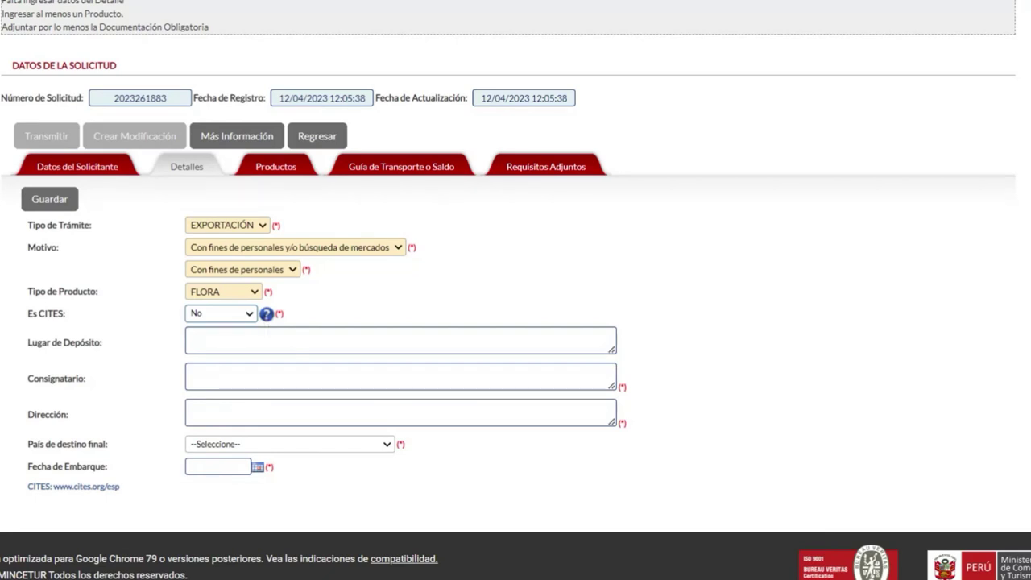
left_click(189, 337)
key("Tab")
key("Tab")
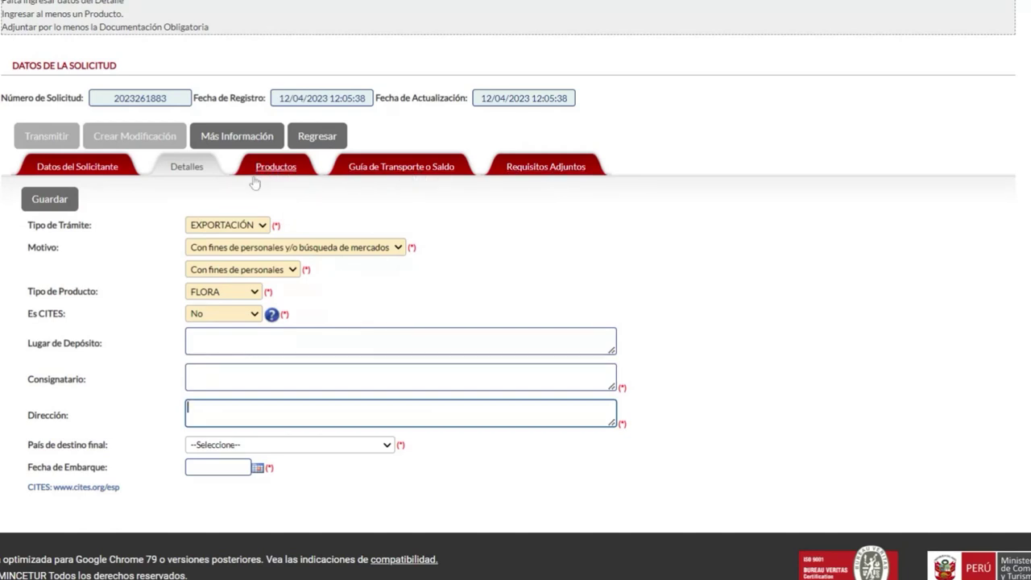
scroll(377, 224, "up", 1)
scroll(377, 224, "up", 1)
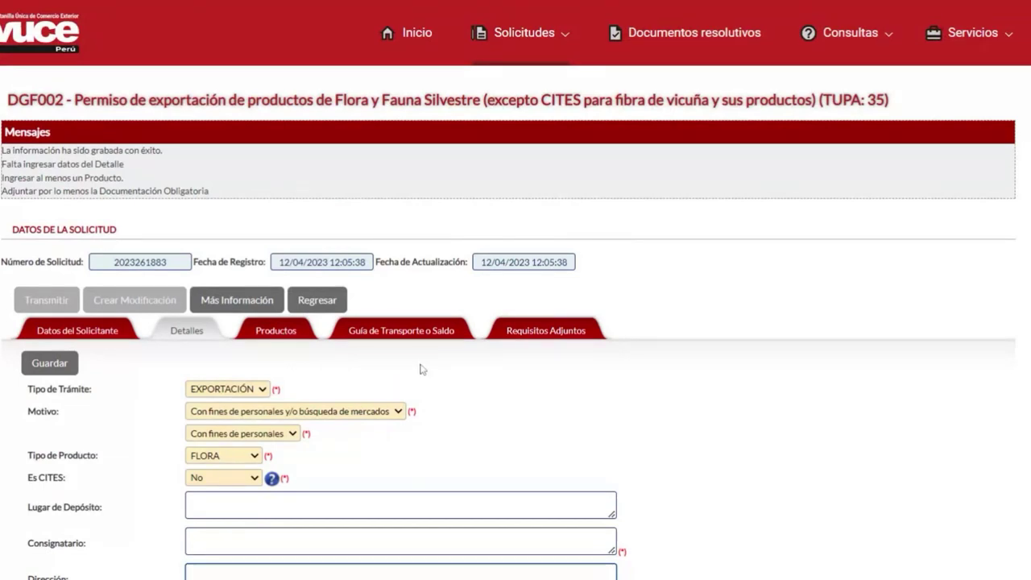
left_click(545, 337)
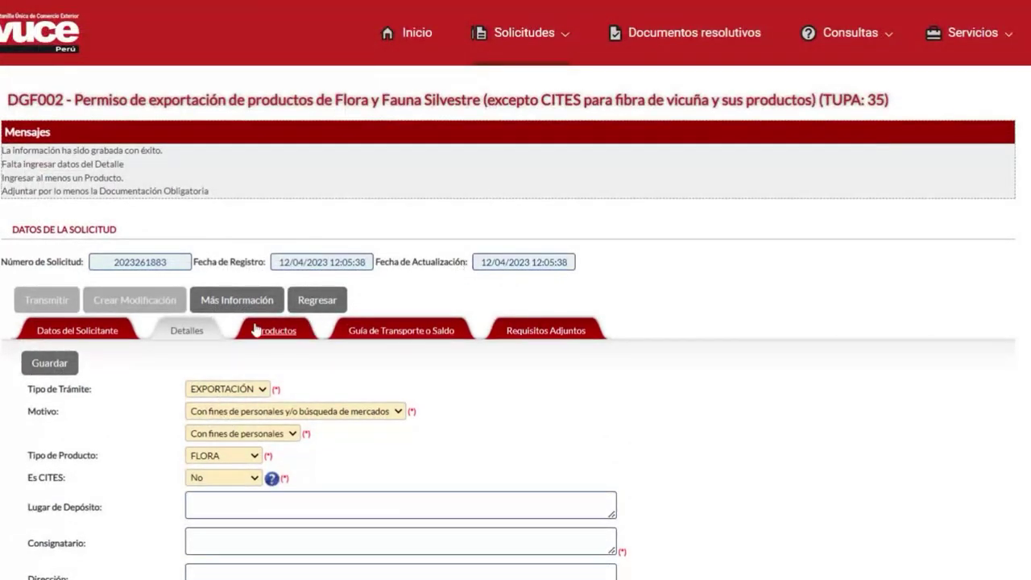
scroll(500, 322, "up", 1)
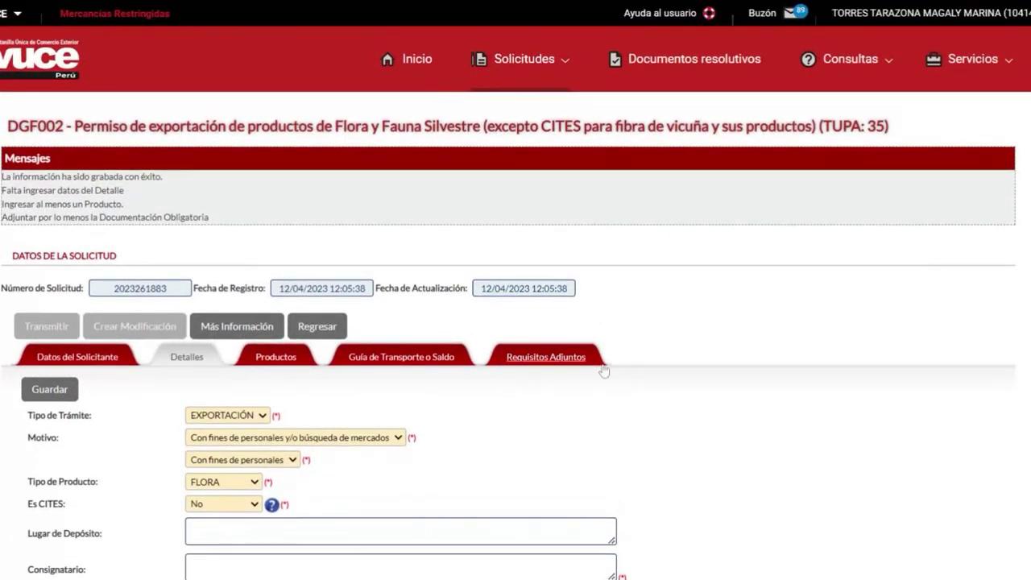